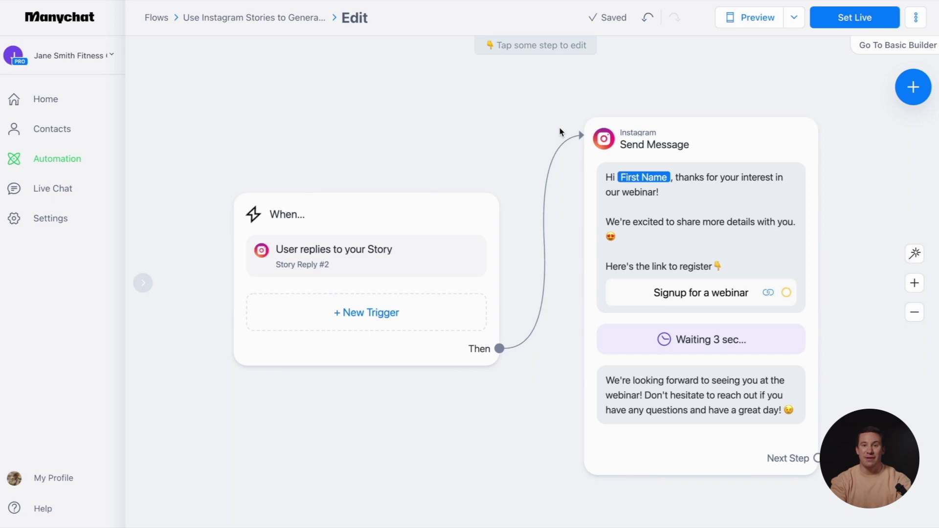
Open the Story Reply #2 trigger settings and keep it firing on All Stories.
{"action": "left_click", "coordinate": [445, 257]}
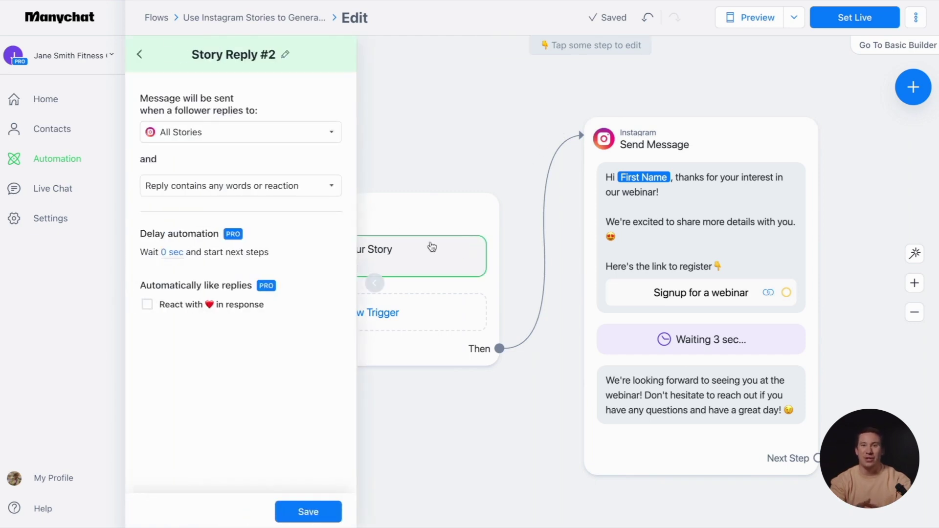
{"action": "left_click", "coordinate": [327, 131]}
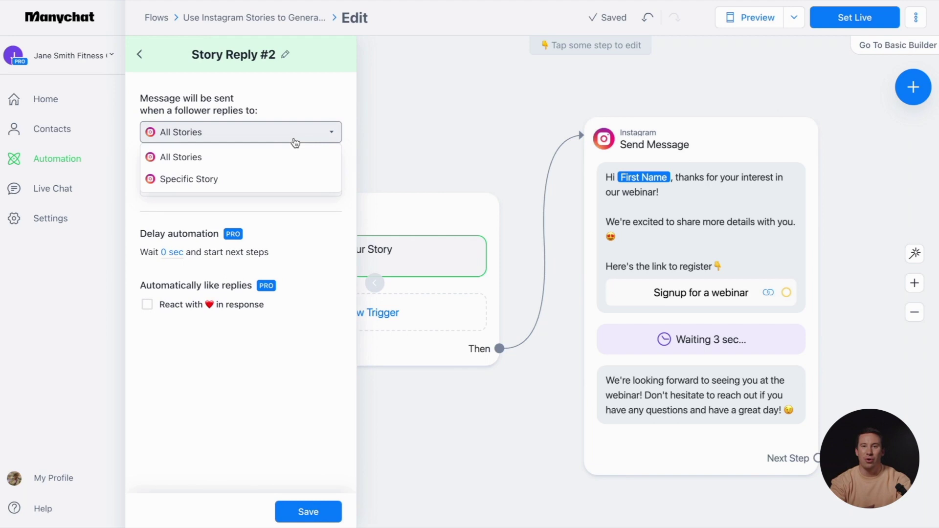
{"action": "left_click", "coordinate": [321, 182]}
{"action": "left_click", "coordinate": [304, 165]}
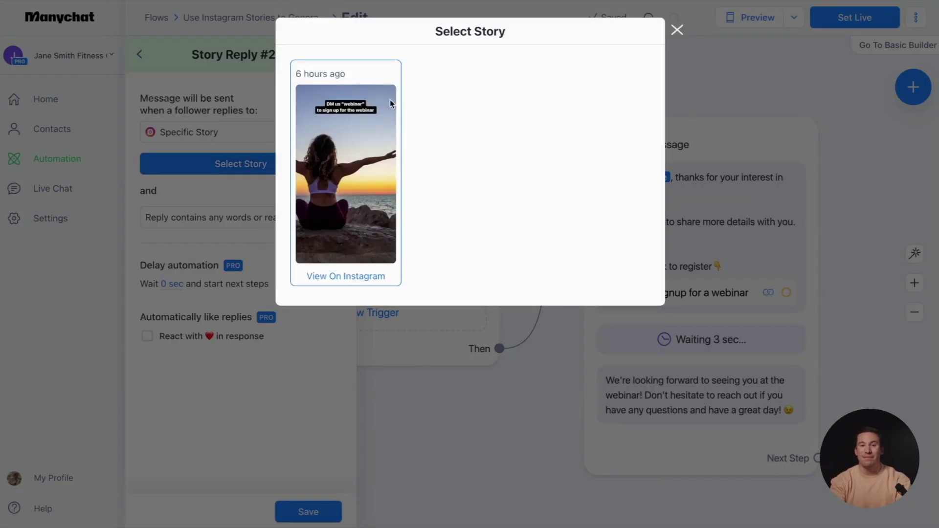
{"action": "left_click", "coordinate": [390, 99]}
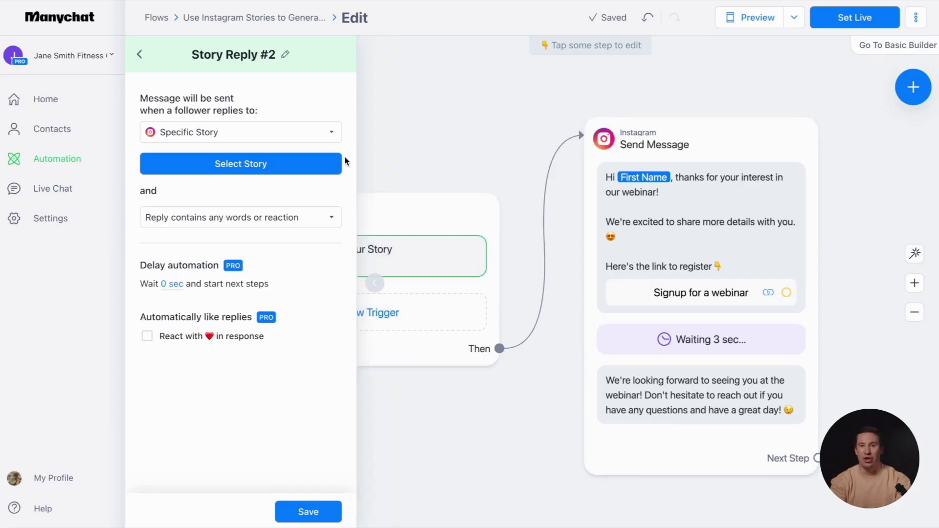
{"action": "left_click", "coordinate": [325, 137]}
{"action": "left_click", "coordinate": [307, 158]}
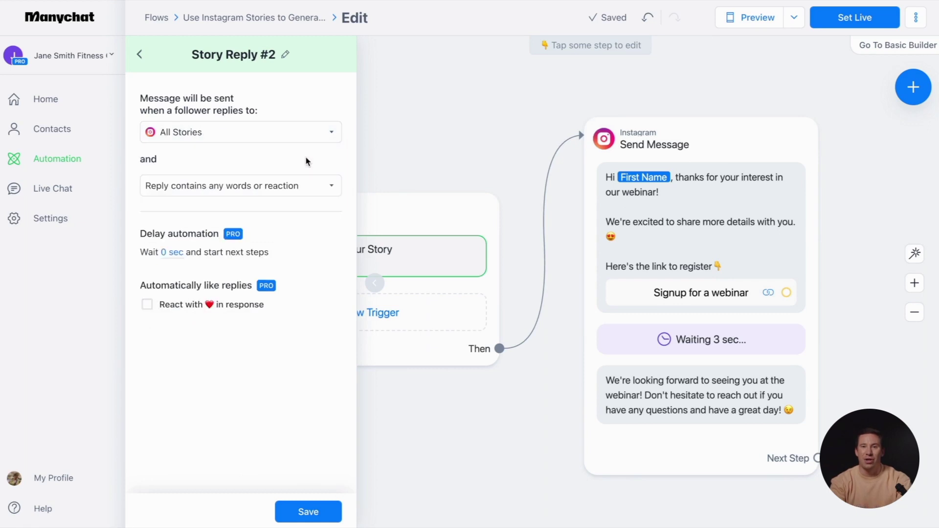
Require replies with specific words or reaction, adding laughing and surprised emoji, then removing surprised.
{"action": "left_click", "coordinate": [319, 187]}
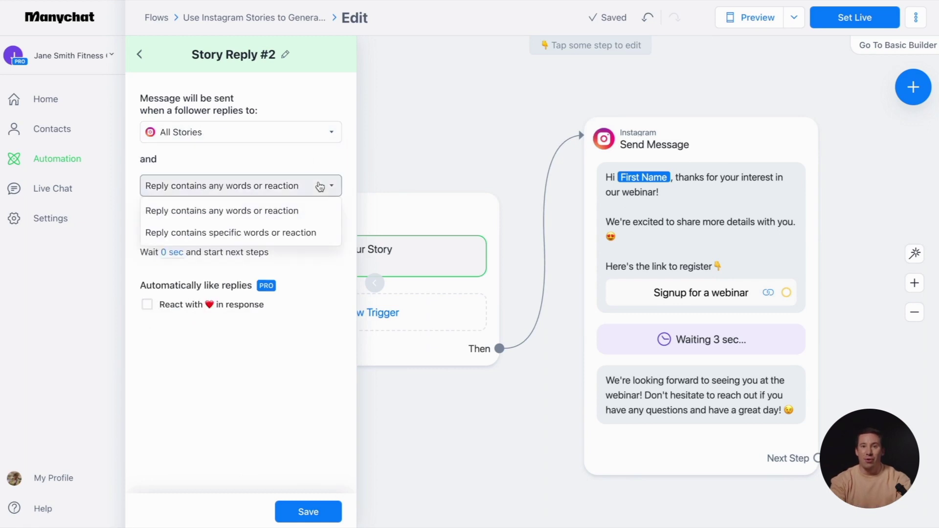
{"action": "left_click", "coordinate": [321, 233]}
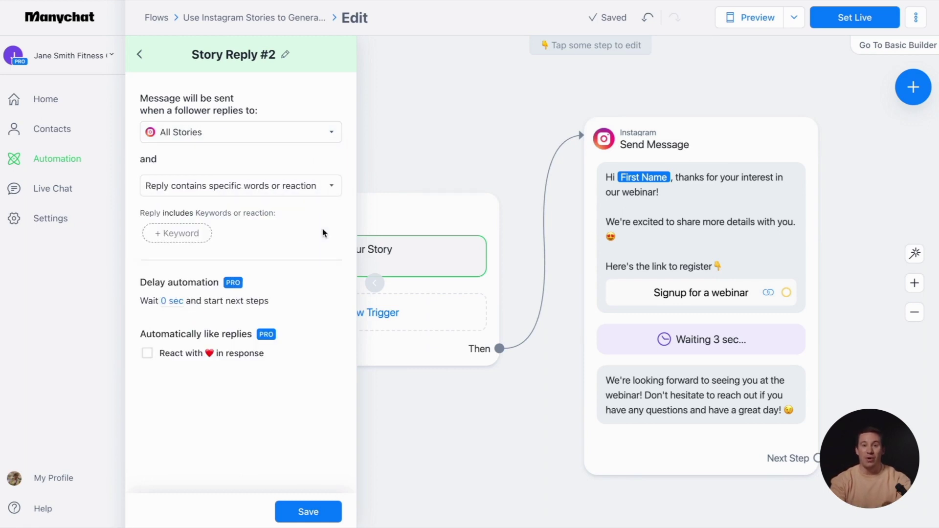
{"action": "left_click", "coordinate": [185, 230]}
{"action": "left_click", "coordinate": [197, 250]}
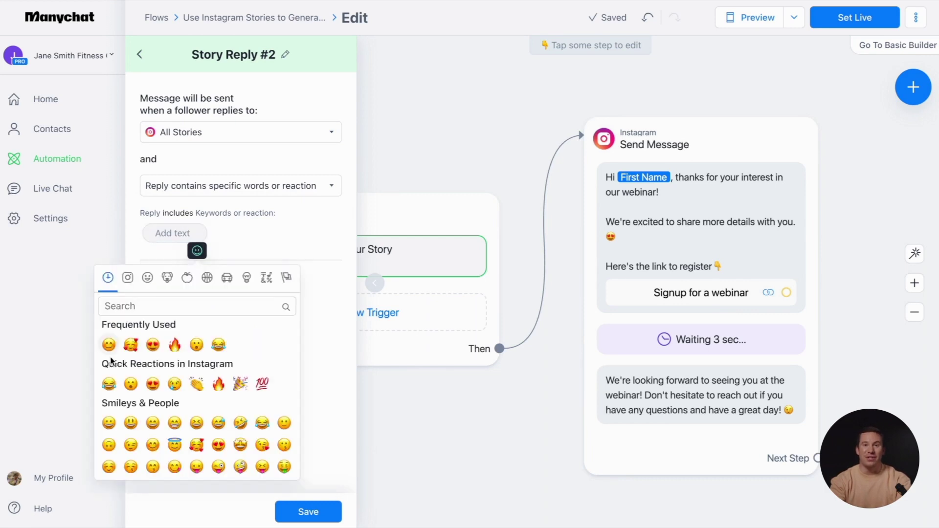
{"action": "left_click", "coordinate": [108, 383]}
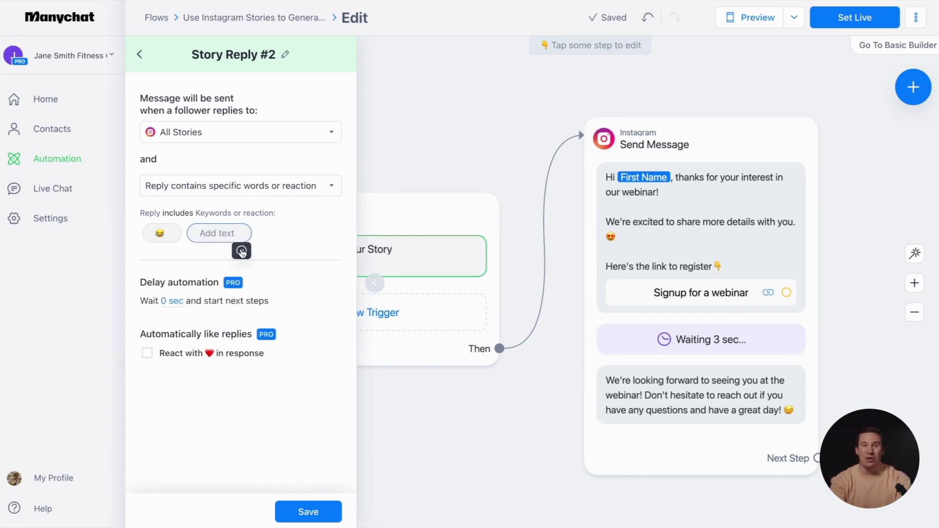
{"action": "left_click", "coordinate": [241, 251]}
{"action": "left_click", "coordinate": [175, 384]}
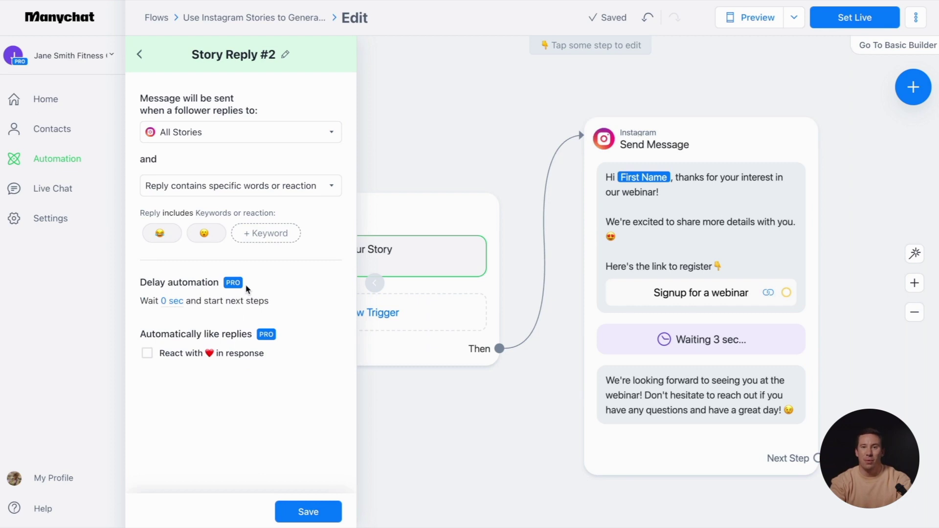
{"action": "left_click", "coordinate": [219, 234]}
Replace the laughing emoji keyword with the text keyword 'webinar'.
{"action": "left_click", "coordinate": [175, 235]}
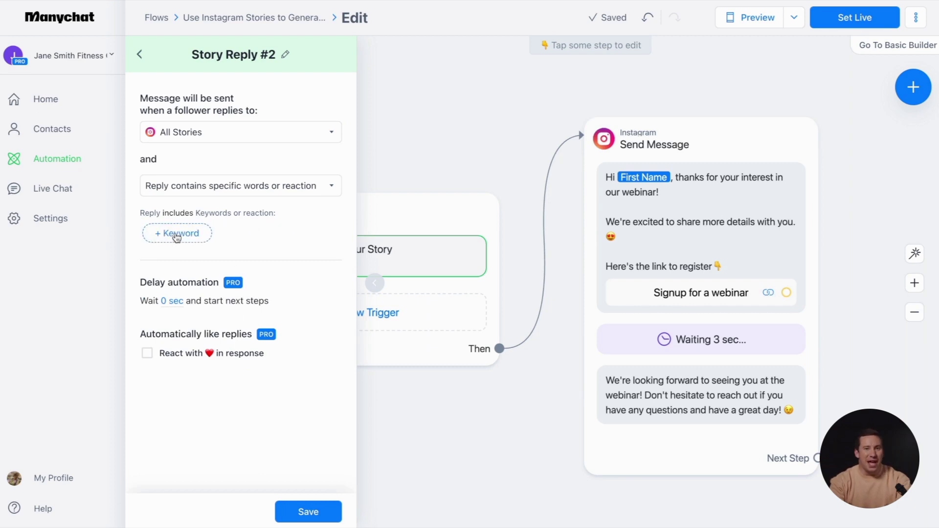
{"action": "left_click", "coordinate": [177, 237]}
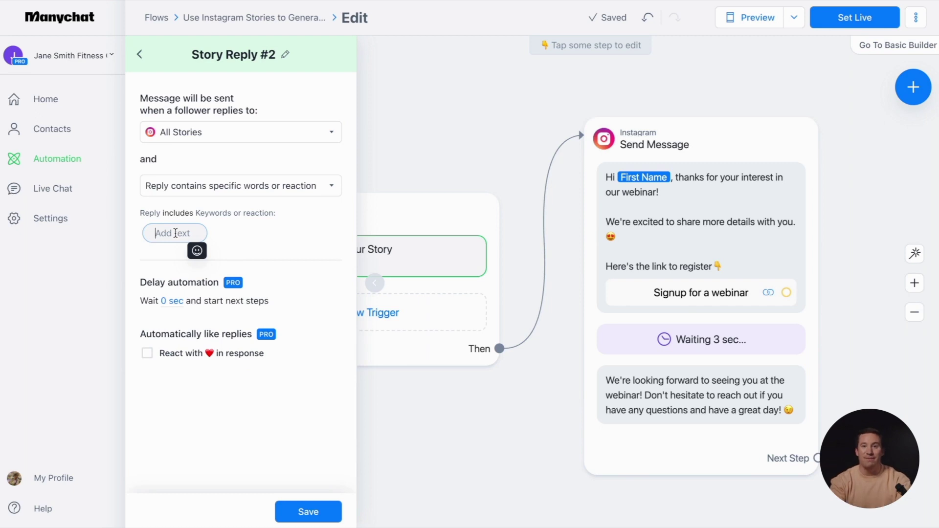
{"action": "type", "text": "webinar"}
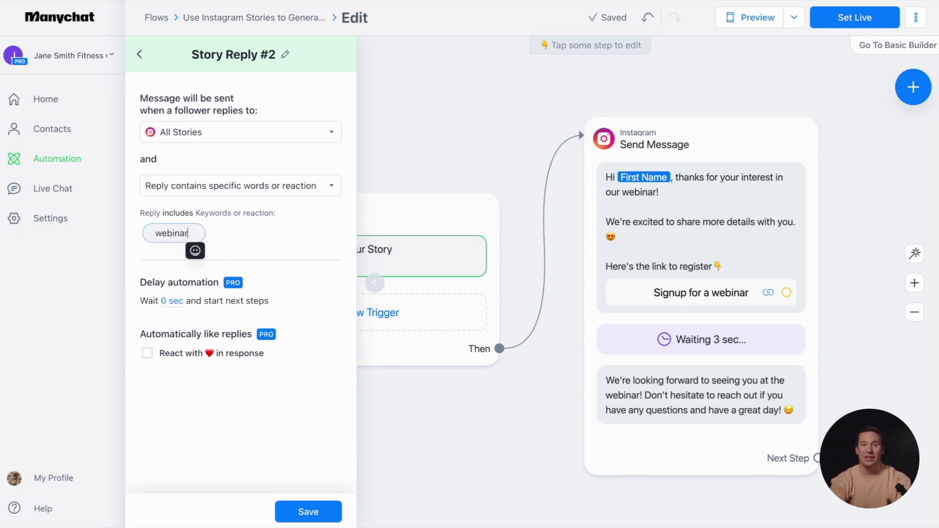
{"action": "left_click", "coordinate": [245, 240]}
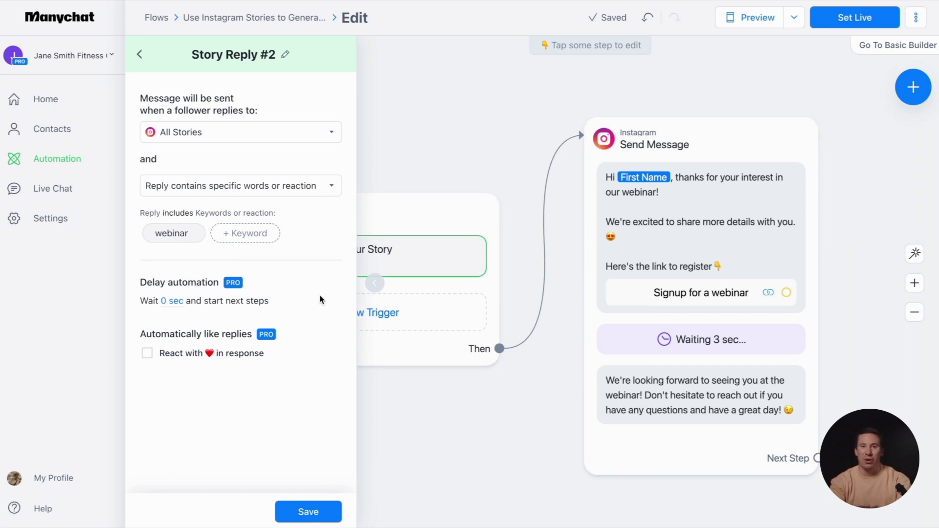
Add a 30 sec delay and heart auto-like, then save and close the trigger.
{"action": "left_click", "coordinate": [175, 302]}
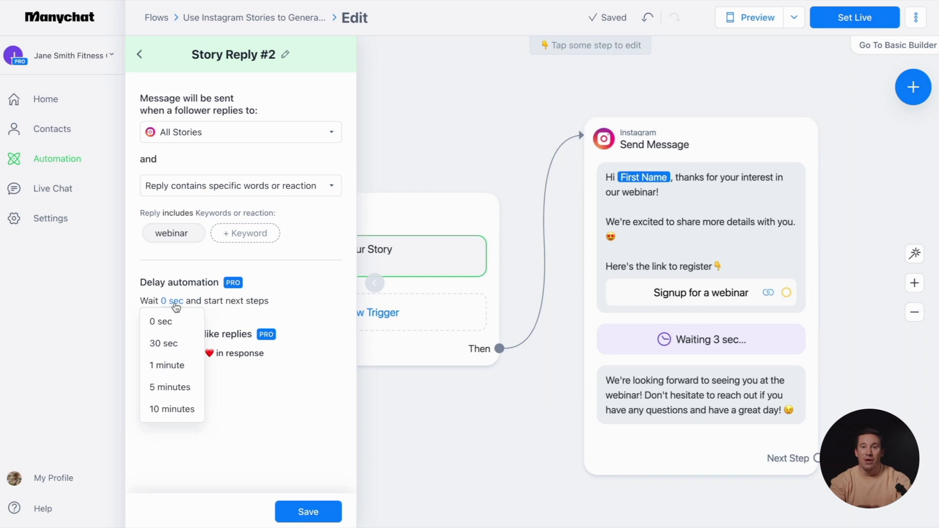
{"action": "left_click", "coordinate": [179, 343]}
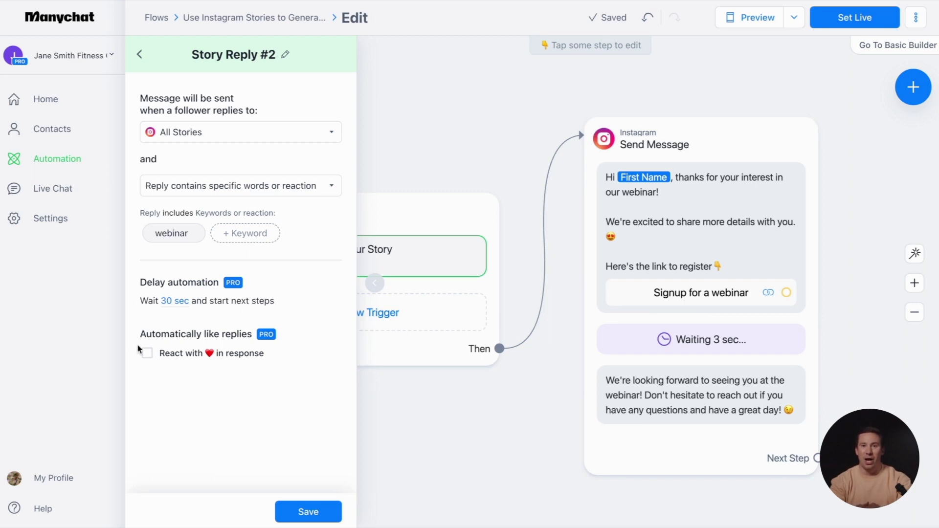
{"action": "left_click", "coordinate": [146, 354]}
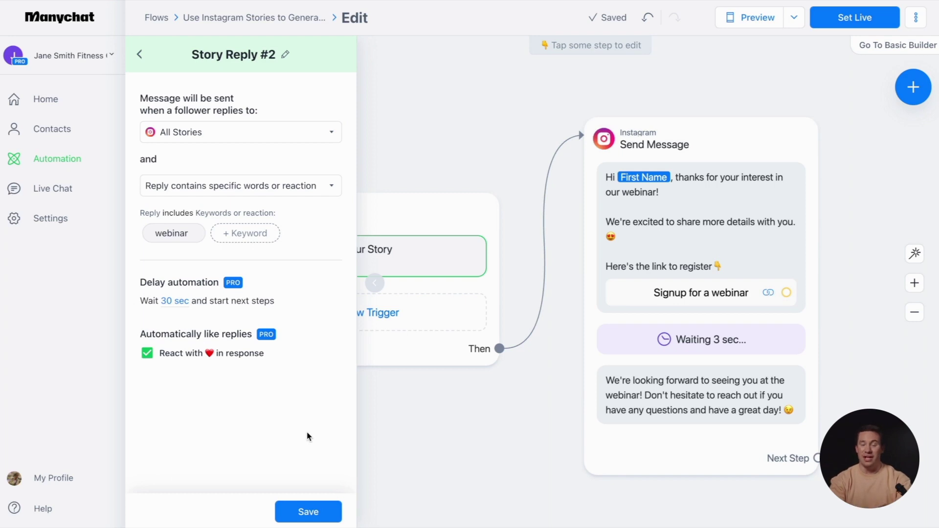
{"action": "left_click", "coordinate": [311, 512]}
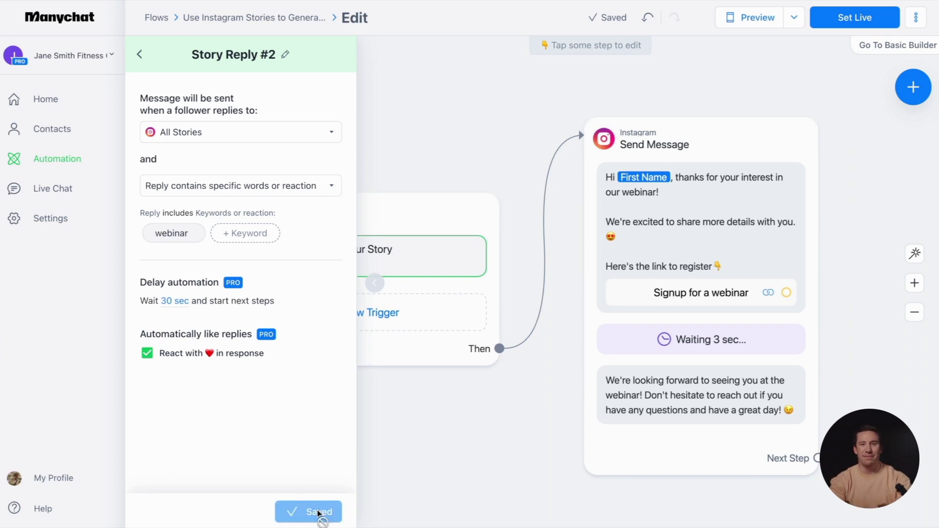
{"action": "left_click", "coordinate": [522, 449]}
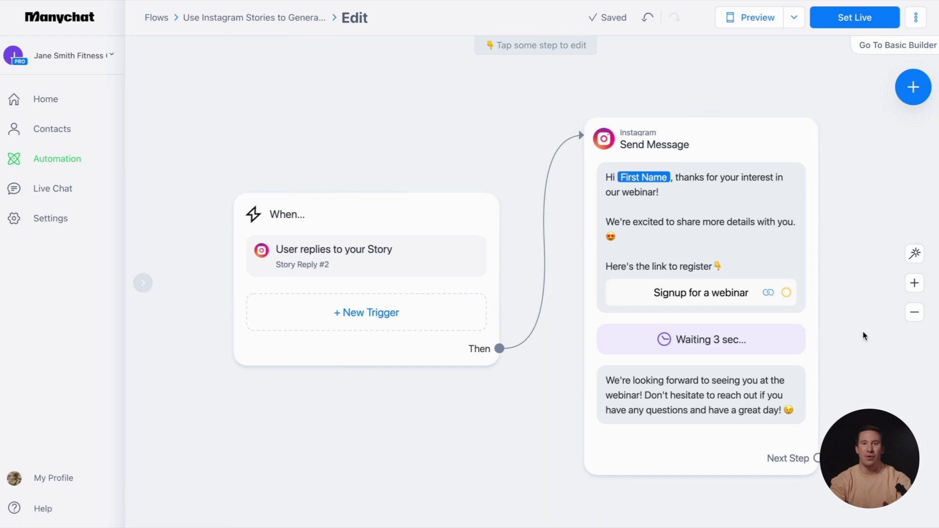
Open the Send Message step and review its Signup for a webinar button, 3-second wait and follow-up.
{"action": "left_click_drag", "start_coordinate": [861, 335], "coordinate": [848, 318]}
{"action": "left_click", "coordinate": [761, 207]}
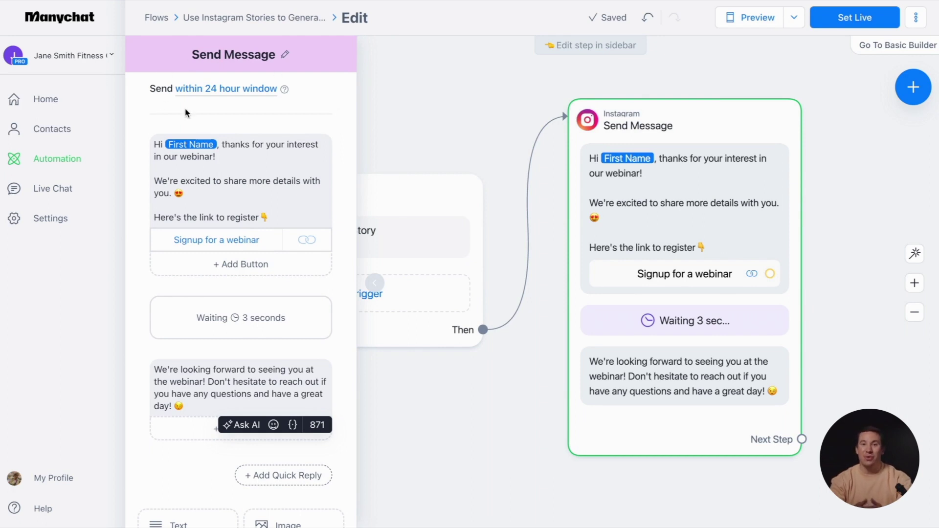
{"action": "mouse_move", "coordinate": [290, 90]}
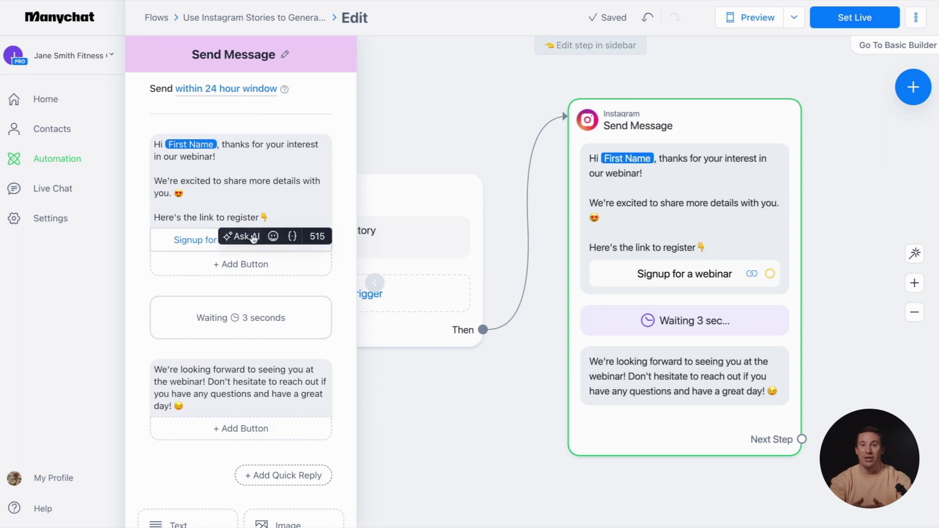
{"action": "left_click", "coordinate": [202, 241]}
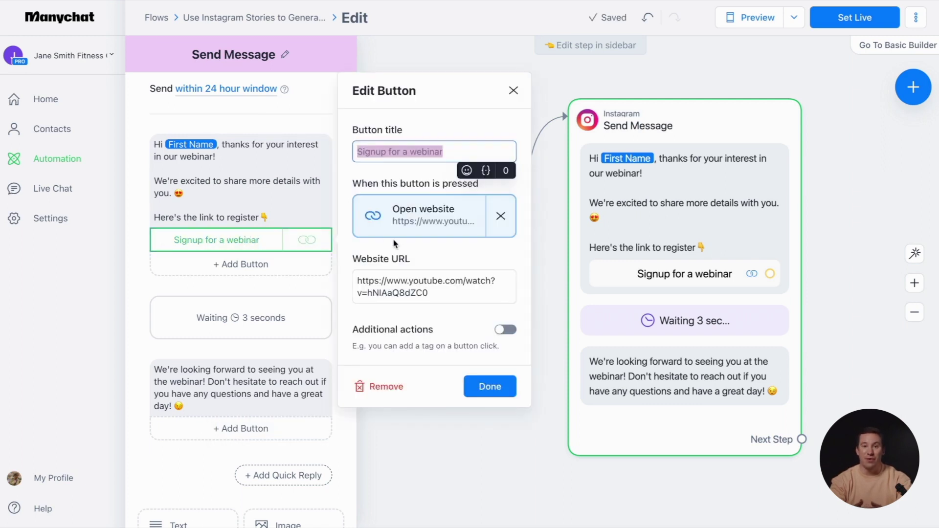
{"action": "left_click", "coordinate": [490, 387]}
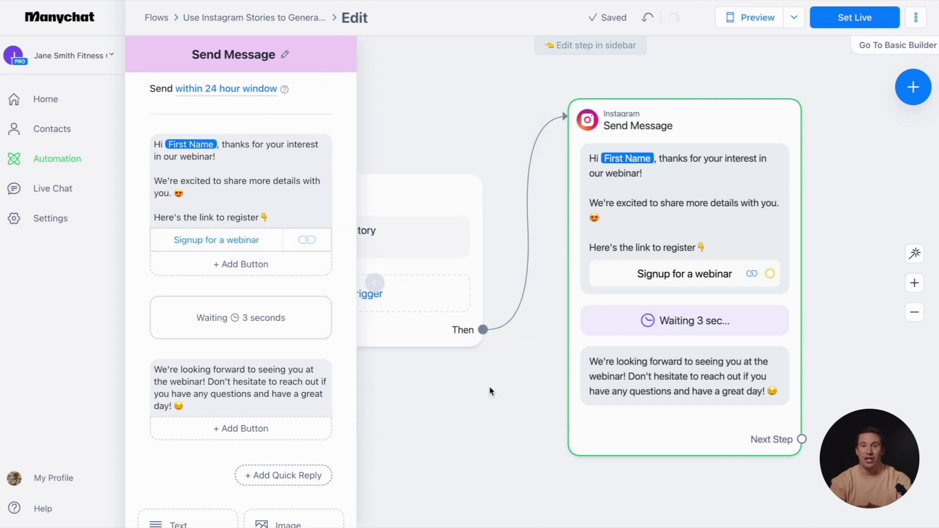
{"action": "scroll", "coordinate": [349, 444], "scroll_direction": "down", "scroll_amount": 5}
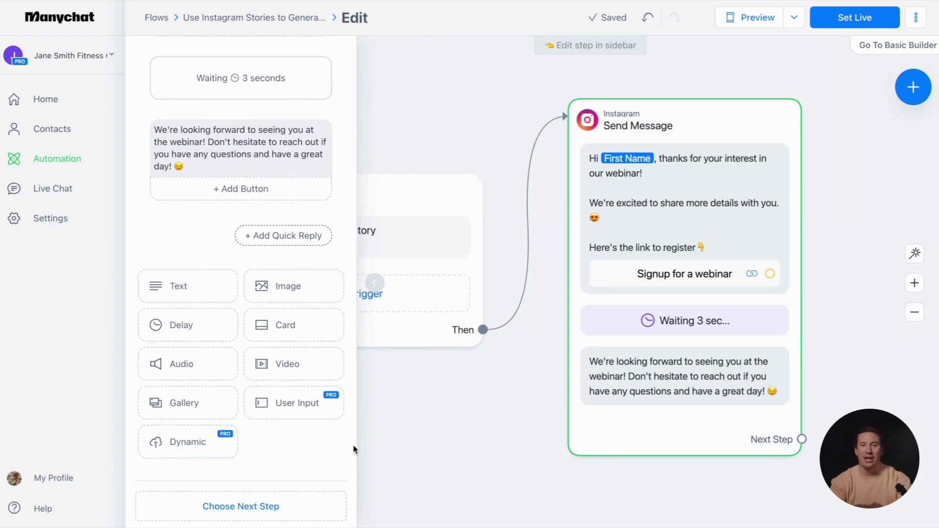
{"action": "scroll", "coordinate": [354, 445], "scroll_direction": "down", "scroll_amount": 1}
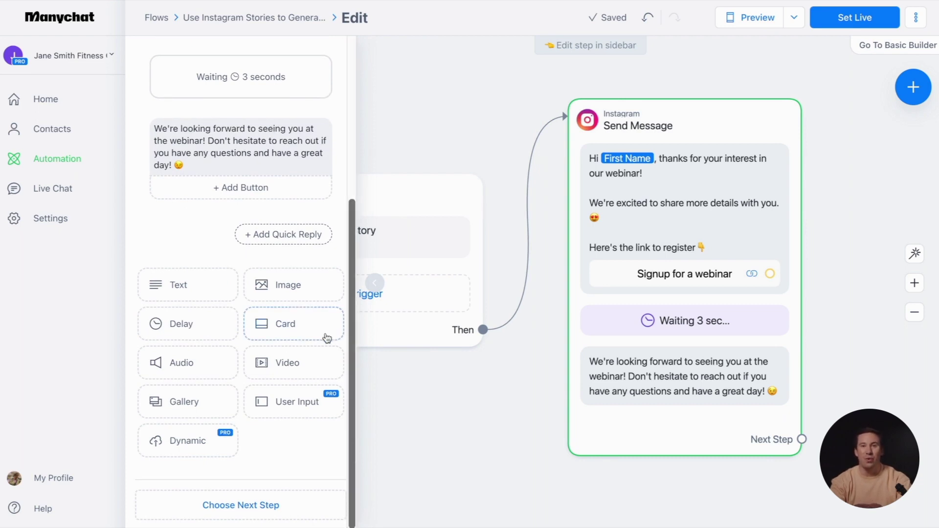
{"action": "scroll", "coordinate": [327, 337], "scroll_direction": "up", "scroll_amount": 5}
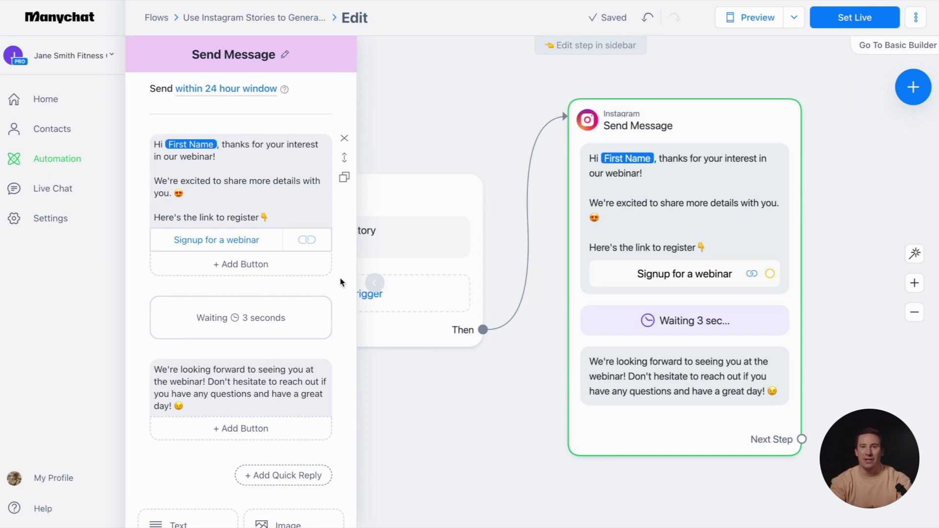
Set the automation live and confirm the Story Reply #2 trigger's toggle is on.
{"action": "left_click", "coordinate": [506, 123]}
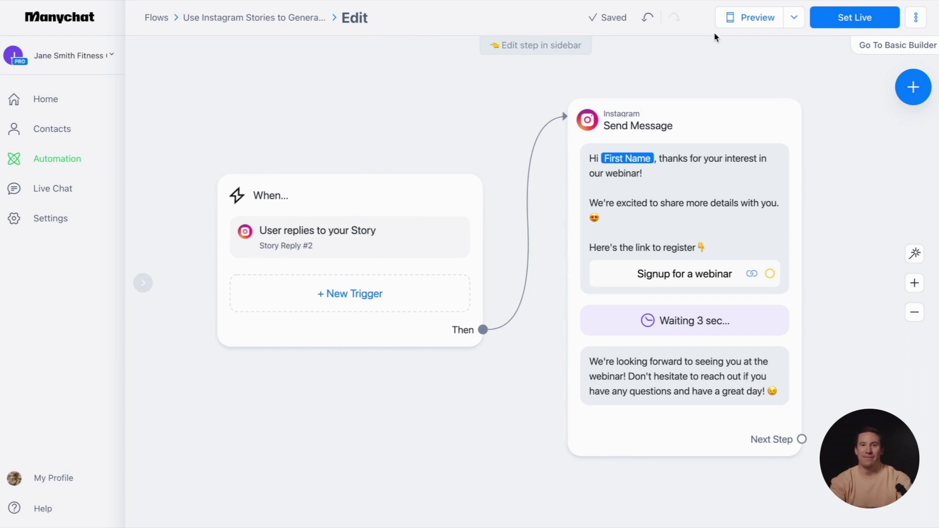
{"action": "left_click", "coordinate": [846, 23]}
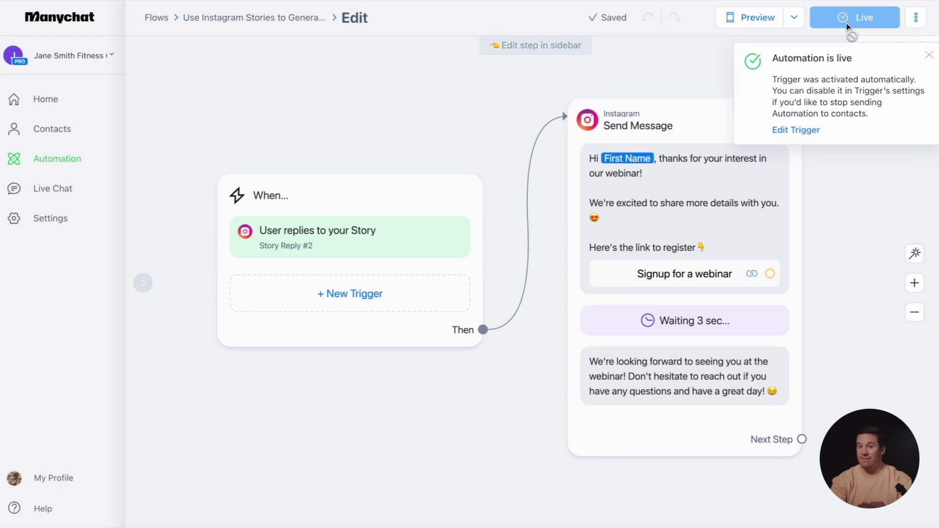
{"action": "left_click", "coordinate": [427, 236]}
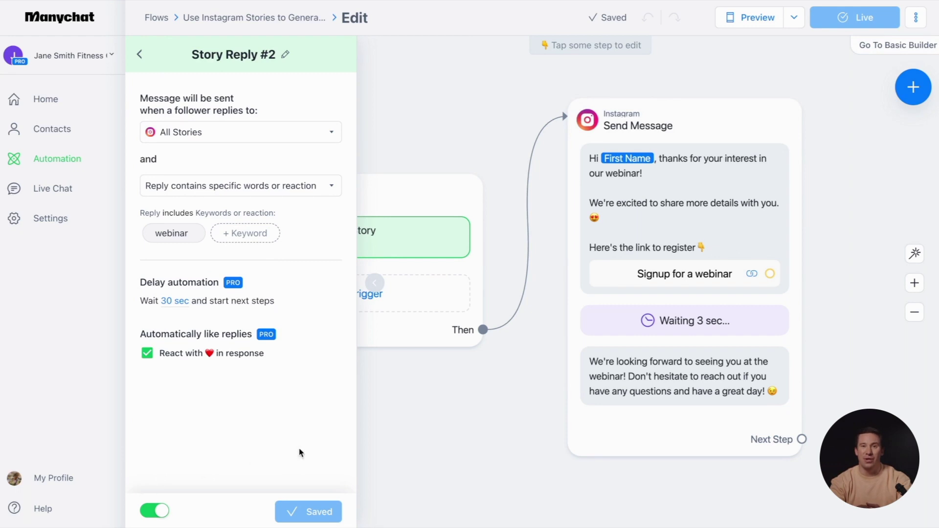
{"action": "left_click", "coordinate": [443, 419]}
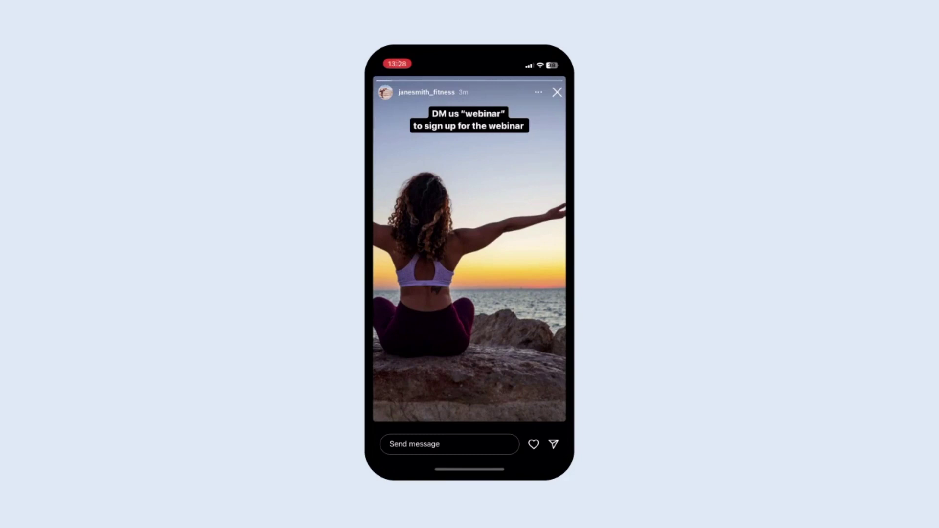
Reply 'Webinar' to the Instagram story to test the automation.
{"action": "type", "text": "Webinar"}
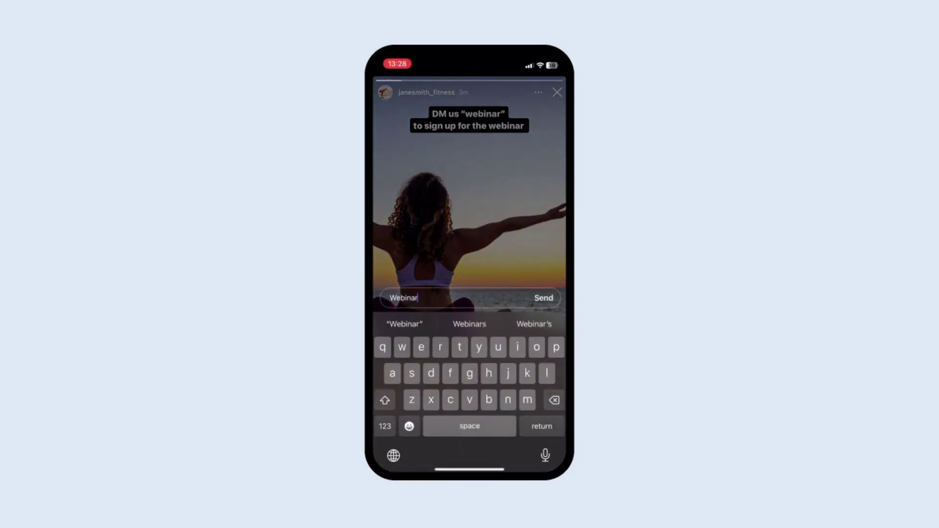
{"action": "key", "text": "Return"}
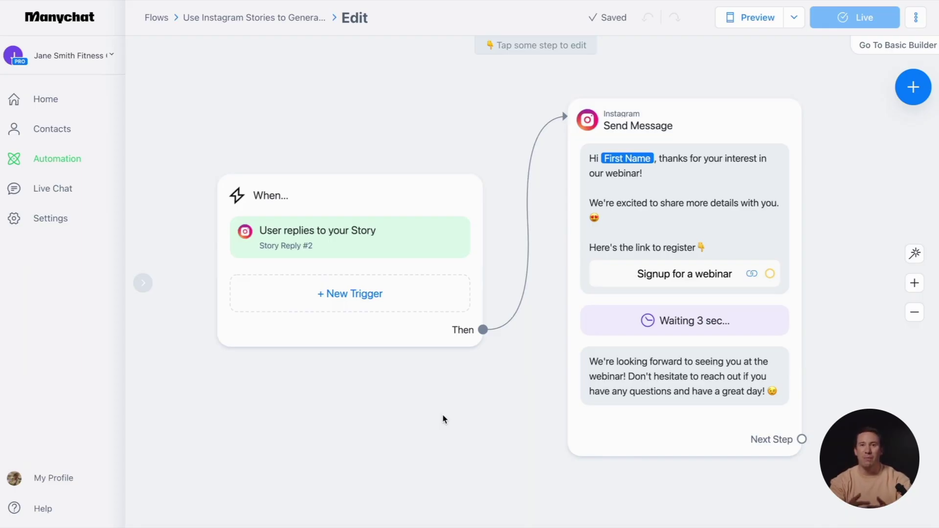
Turn off the Story Reply #2 trigger and go back to the Automation flows list.
{"action": "left_click", "coordinate": [421, 223]}
{"action": "left_click", "coordinate": [449, 239]}
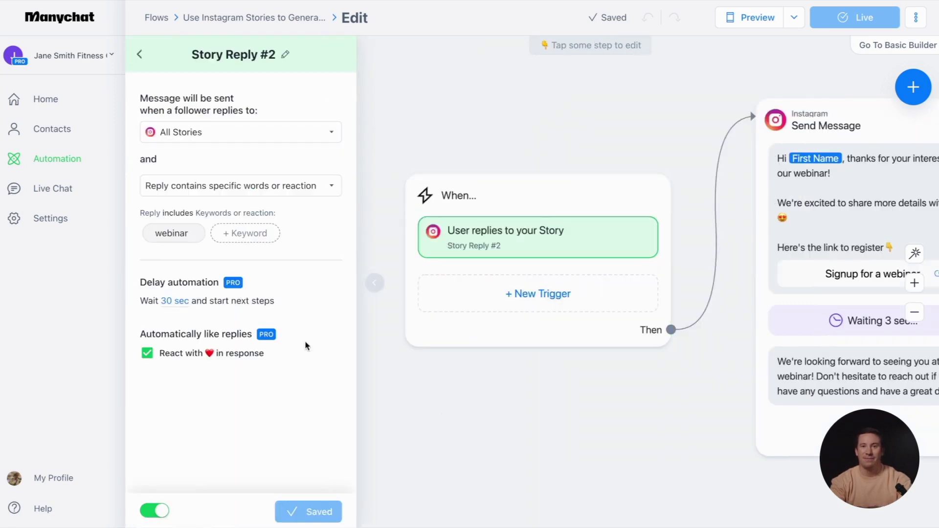
{"action": "left_click", "coordinate": [159, 511]}
{"action": "left_click", "coordinate": [442, 424]}
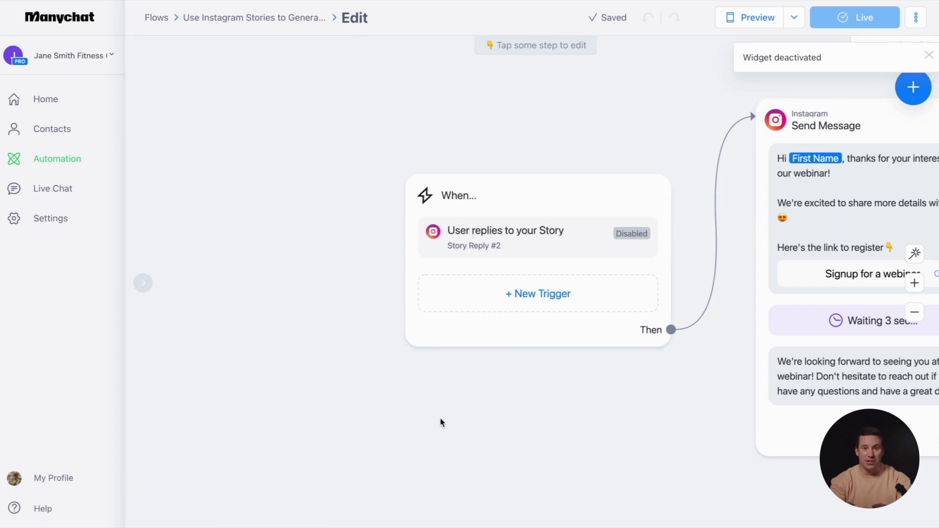
{"action": "left_click", "coordinate": [260, 25]}
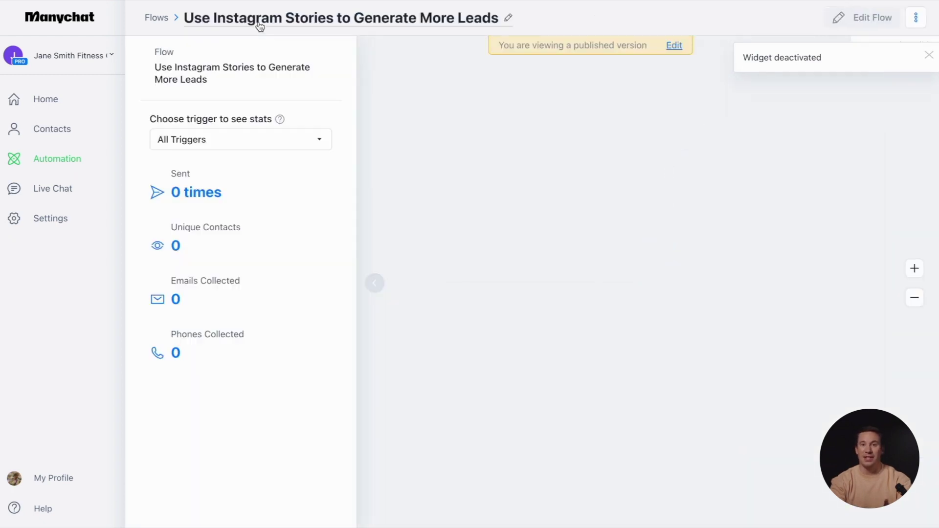